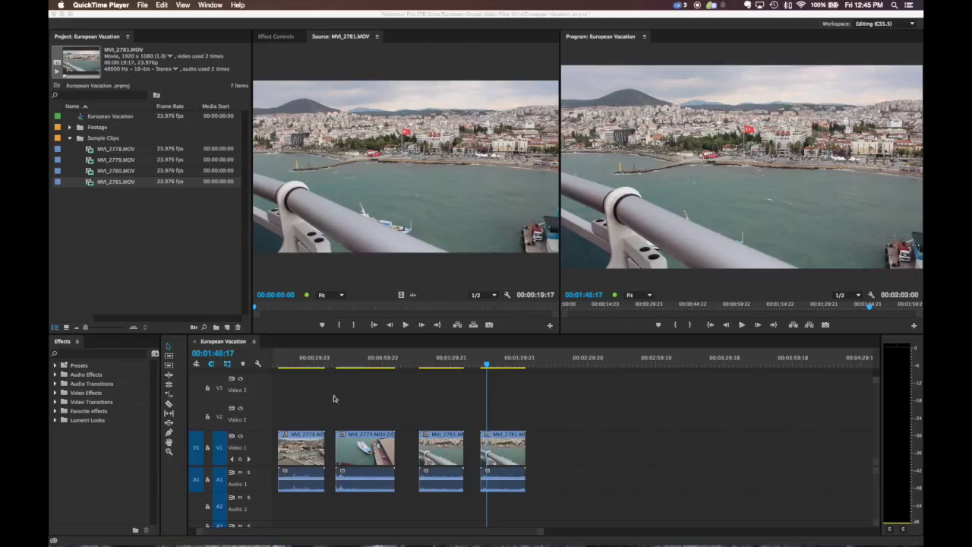
- Enable Show Duplicate Frame Markers from the timeline's Display Settings wrench menu
{"action": "left_click", "coordinate": [258, 367]}
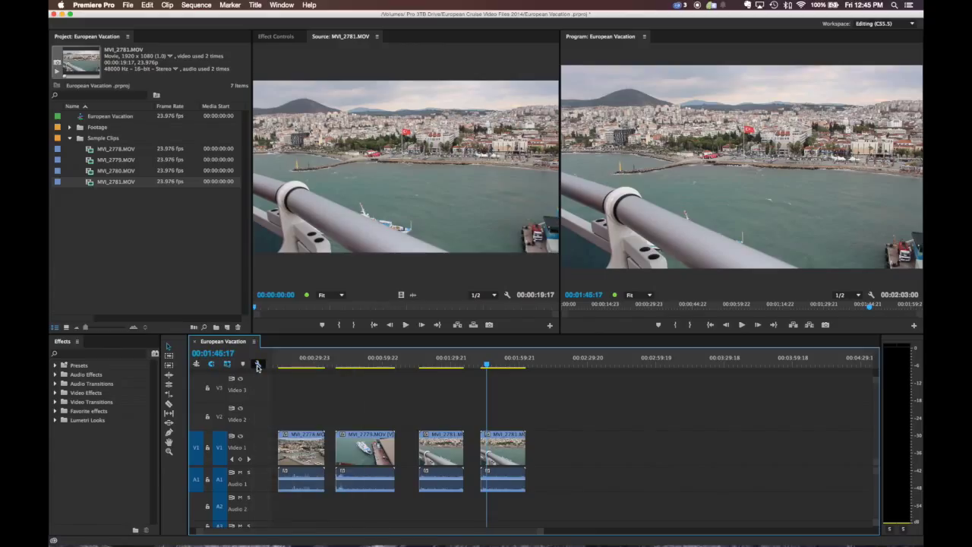
{"action": "left_click", "coordinate": [258, 367]}
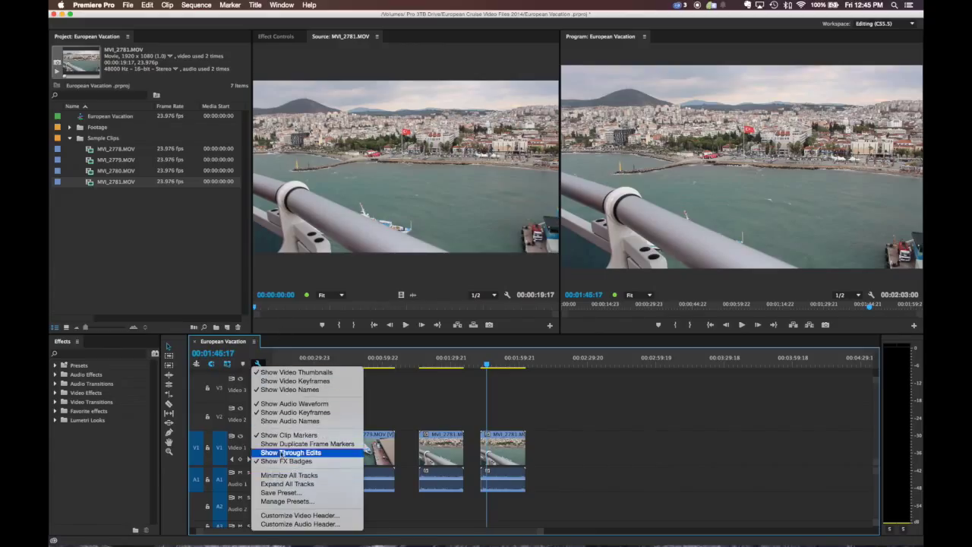
{"action": "left_click", "coordinate": [280, 443]}
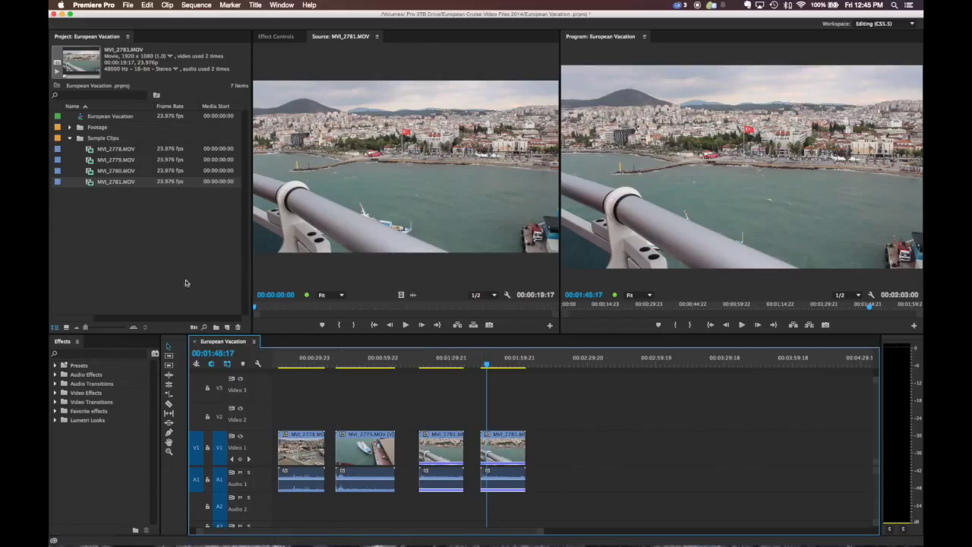
- Drag MVI_2780.MOV onto Video 1 twice, placing both copies after the last clip
{"action": "mouse_move", "coordinate": [90, 173]}
{"action": "left_mouse_down"}
{"action": "mouse_move", "coordinate": [598, 484]}
{"action": "mouse_move", "coordinate": [550, 484]}
{"action": "left_mouse_up"}
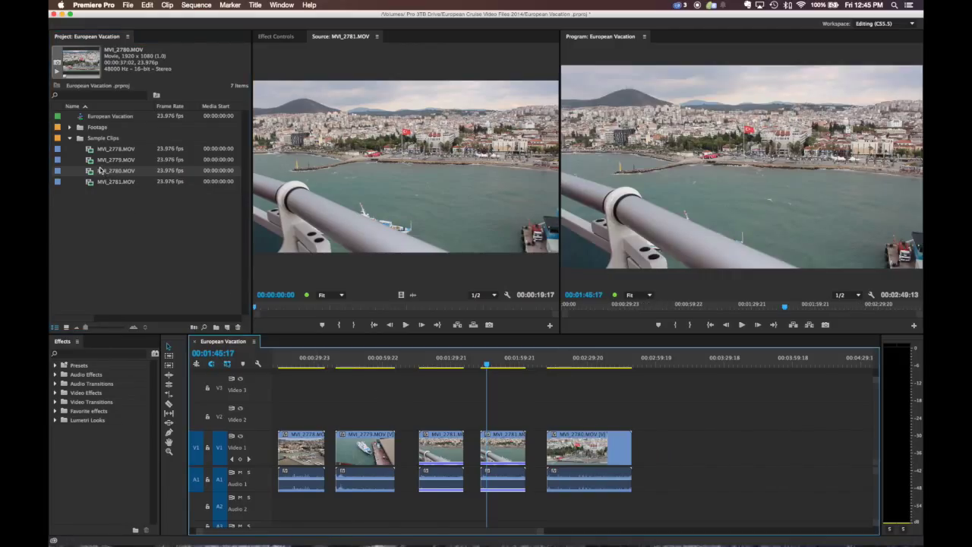
{"action": "mouse_move", "coordinate": [103, 171]}
{"action": "left_mouse_down"}
{"action": "mouse_move", "coordinate": [675, 468]}
{"action": "mouse_move", "coordinate": [651, 467]}
{"action": "left_mouse_up"}
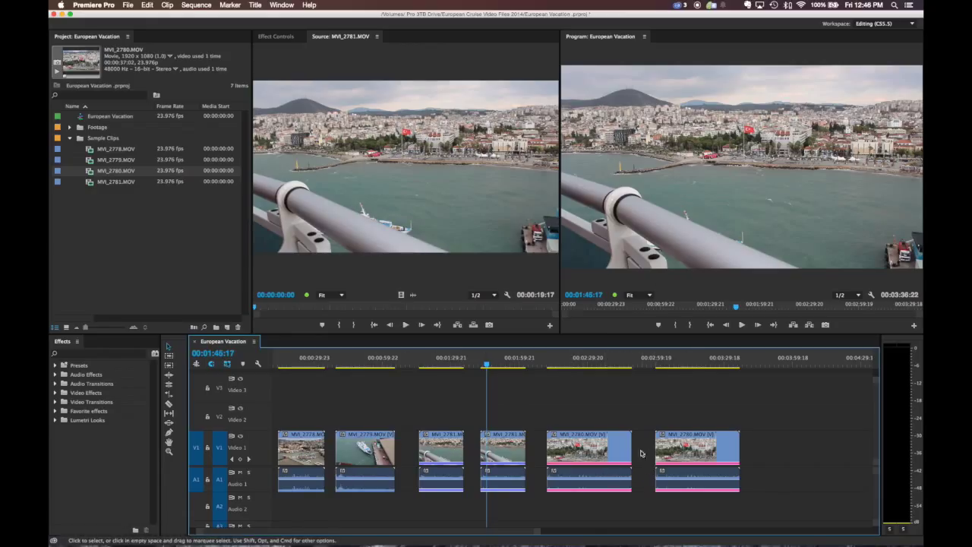
- Delete the first MVI_2780 copy and the earlier MVI_2781 clip from the timeline
{"action": "left_click", "coordinate": [568, 444]}
{"action": "key", "text": "Delete"}
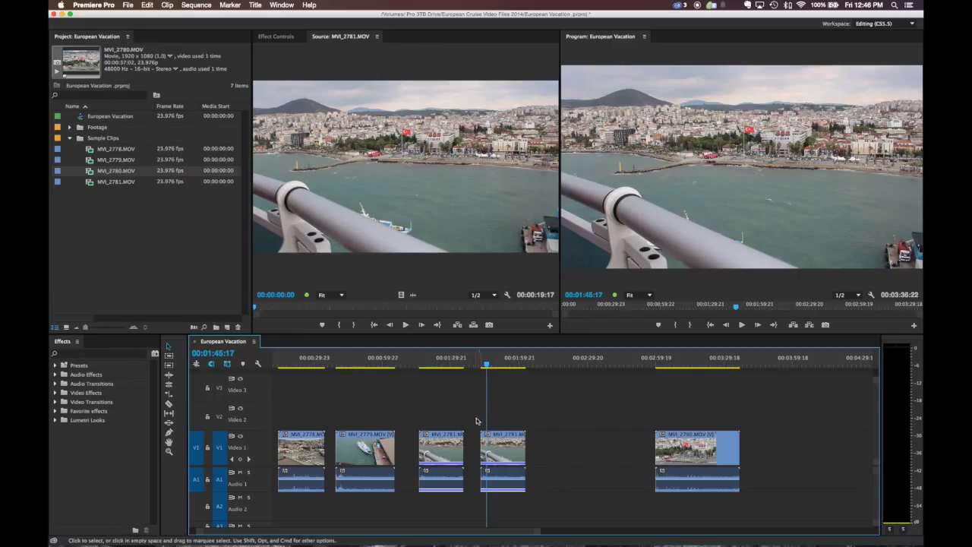
{"action": "left_click", "coordinate": [436, 456]}
{"action": "key", "text": "Delete"}
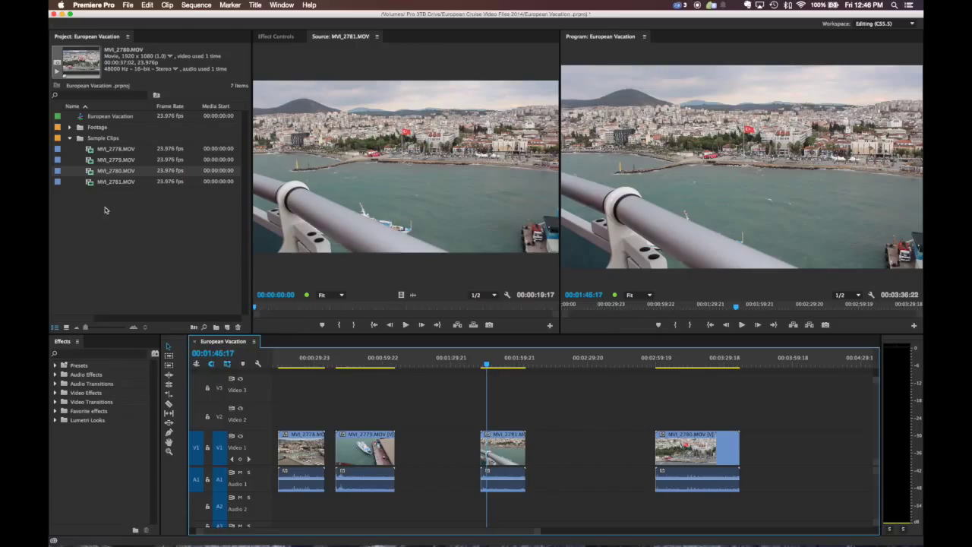
- Sort the bin by name descending and check Video Usage and Audio Usage in Metadata Display
{"action": "left_click", "coordinate": [181, 82]}
{"action": "left_click", "coordinate": [135, 108]}
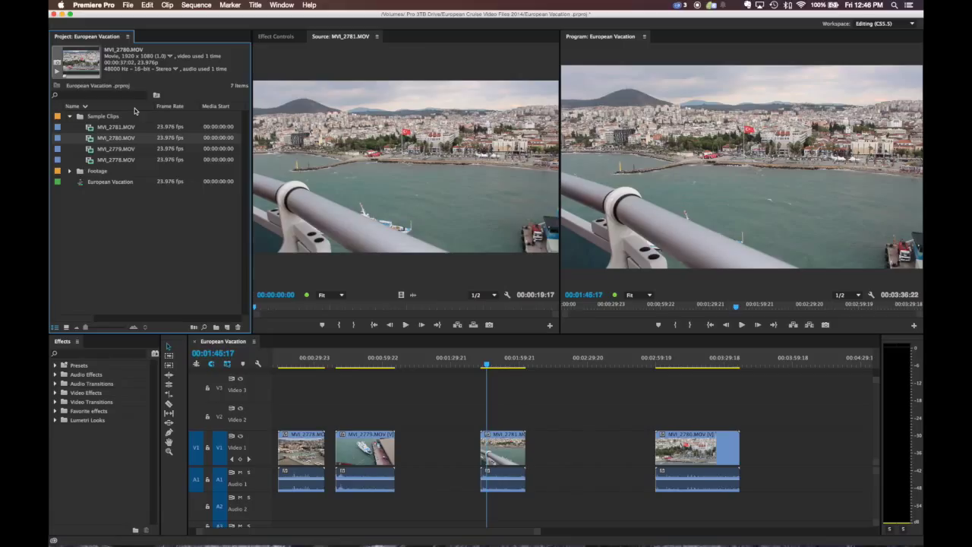
{"action": "right_click", "coordinate": [134, 110]}
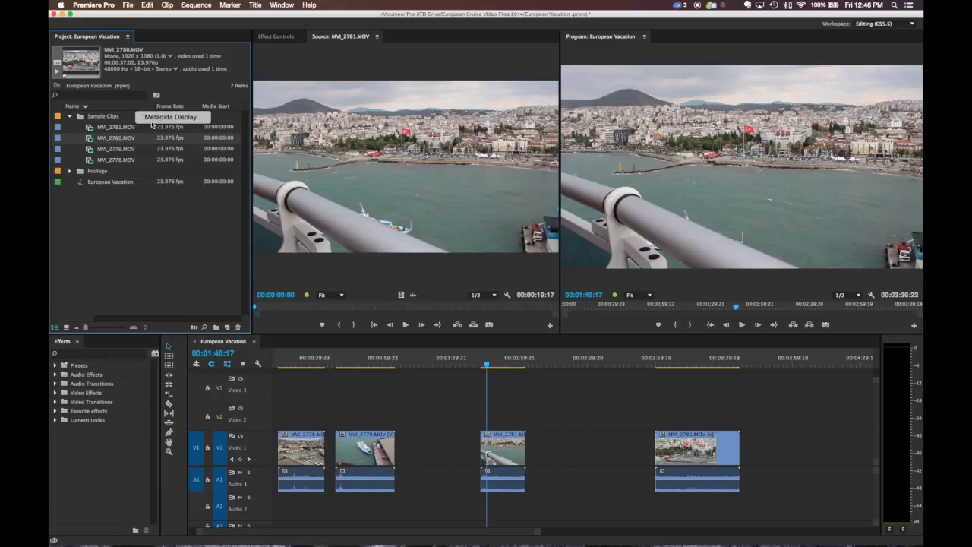
{"action": "left_click", "coordinate": [162, 119]}
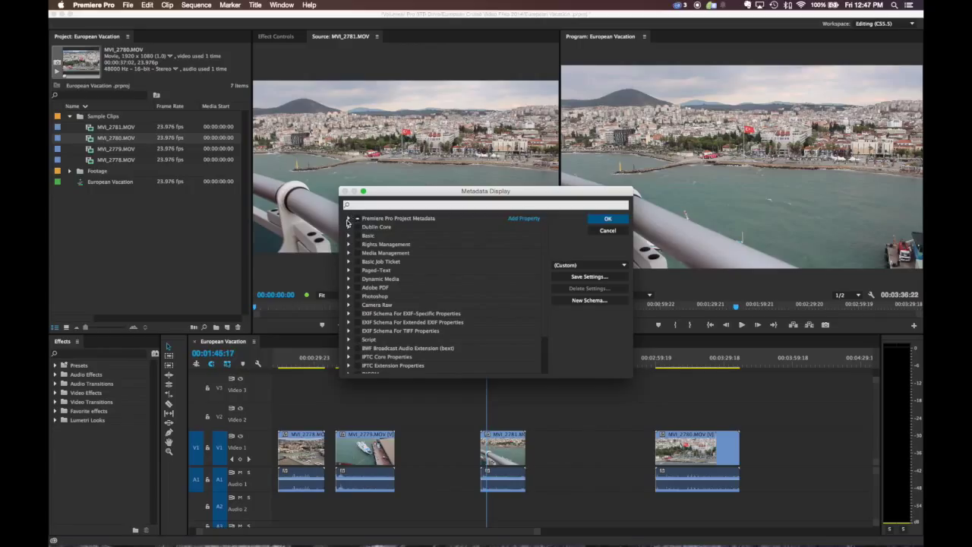
{"action": "left_click", "coordinate": [348, 219]}
{"action": "scroll", "coordinate": [423, 250], "scroll_direction": "down", "scroll_amount": 3}
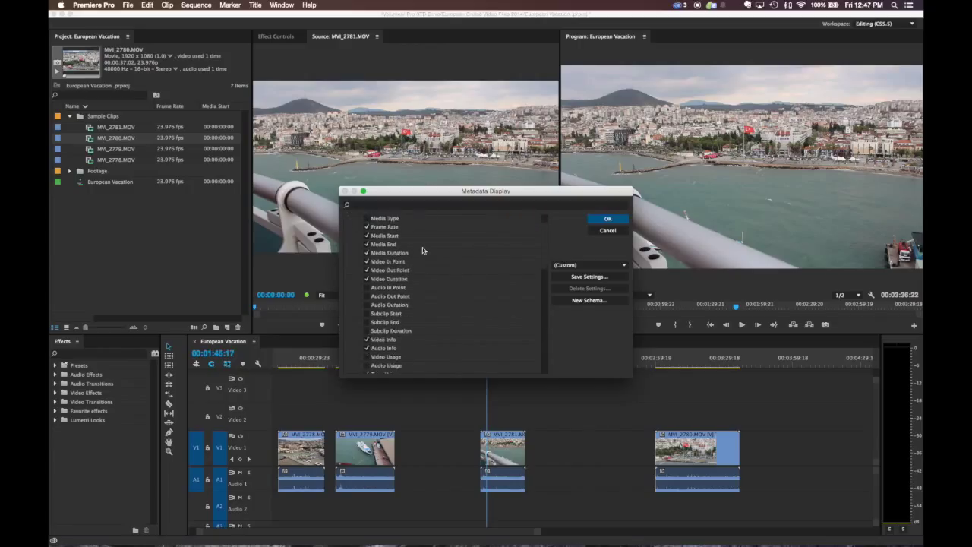
{"action": "scroll", "coordinate": [422, 253], "scroll_direction": "down", "scroll_amount": 1}
{"action": "scroll", "coordinate": [417, 254], "scroll_direction": "down", "scroll_amount": 1}
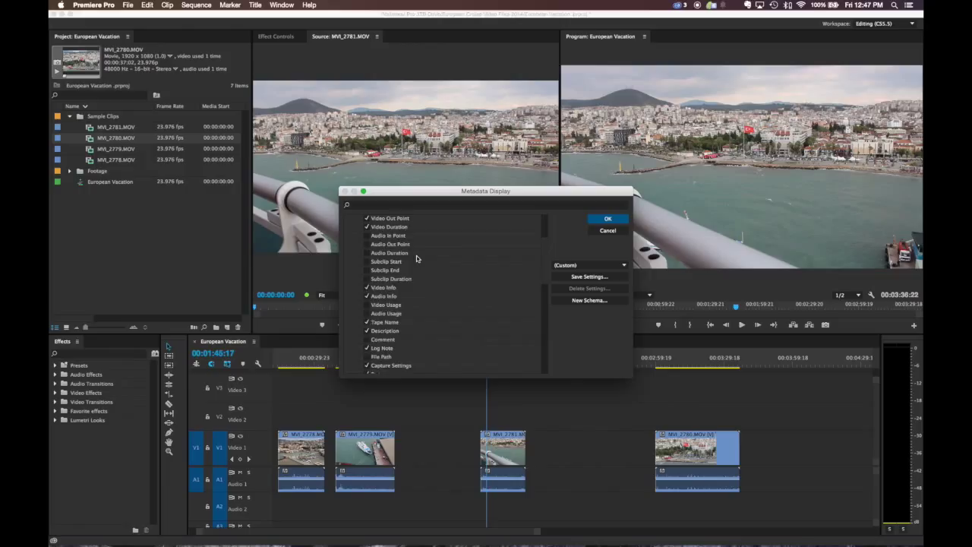
{"action": "scroll", "coordinate": [416, 255], "scroll_direction": "down", "scroll_amount": 1}
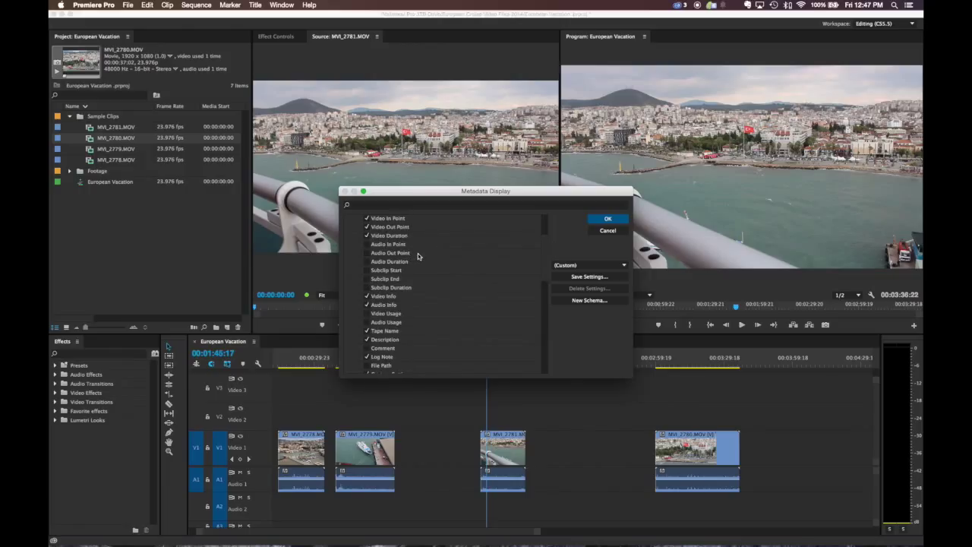
{"action": "left_click", "coordinate": [391, 314]}
{"action": "left_click", "coordinate": [388, 322]}
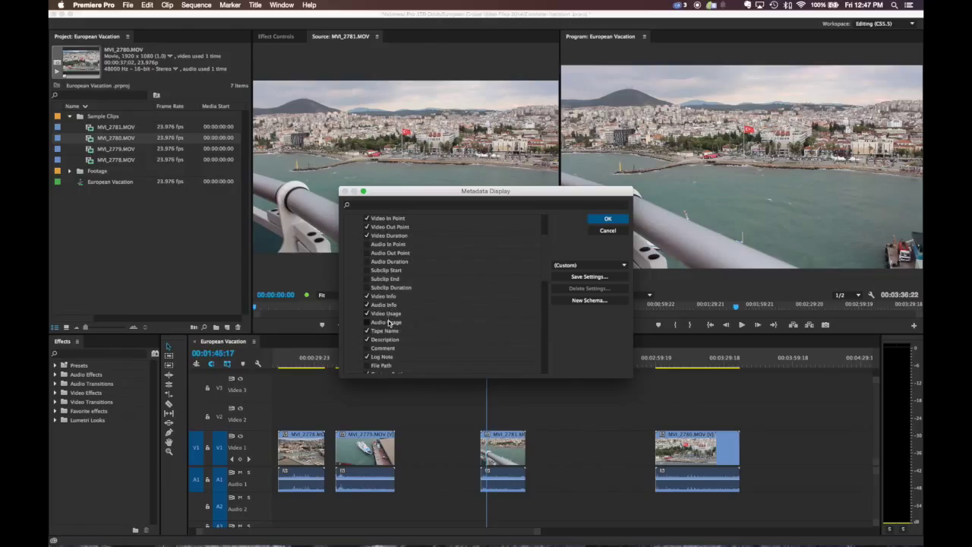
- Apply the metadata settings and review usage info for MVI_2781, MVI_2780, MVI_2779 and MVI_2778
{"action": "left_click", "coordinate": [616, 219]}
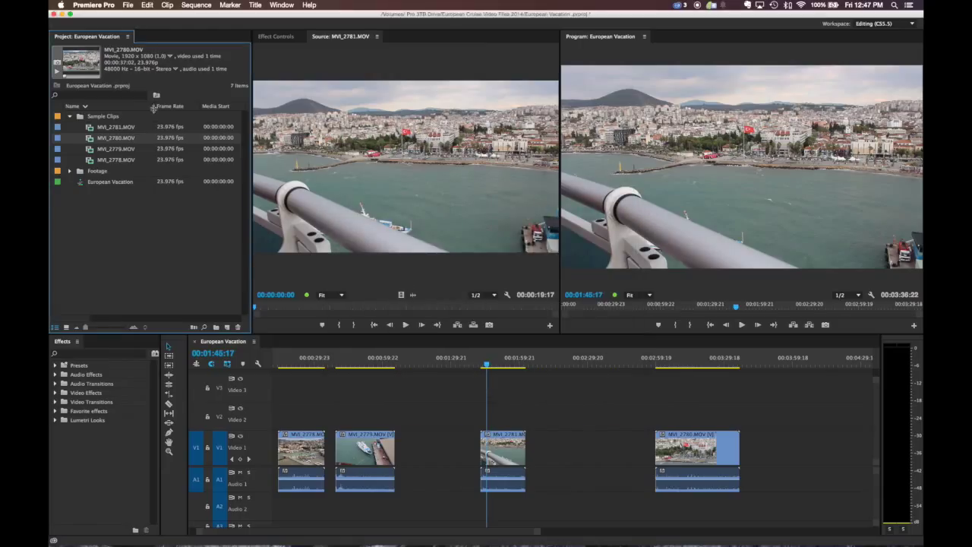
{"action": "left_click", "coordinate": [109, 127]}
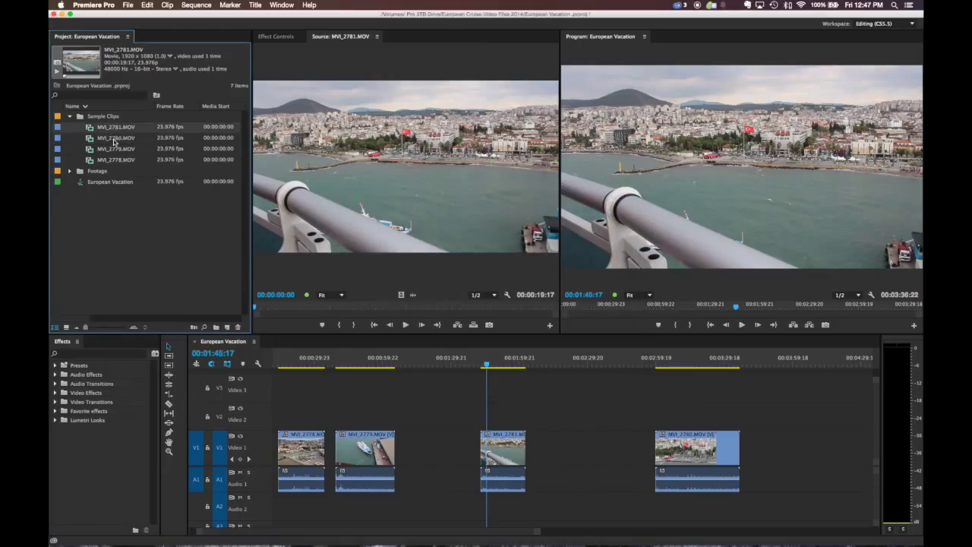
{"action": "left_click", "coordinate": [114, 140]}
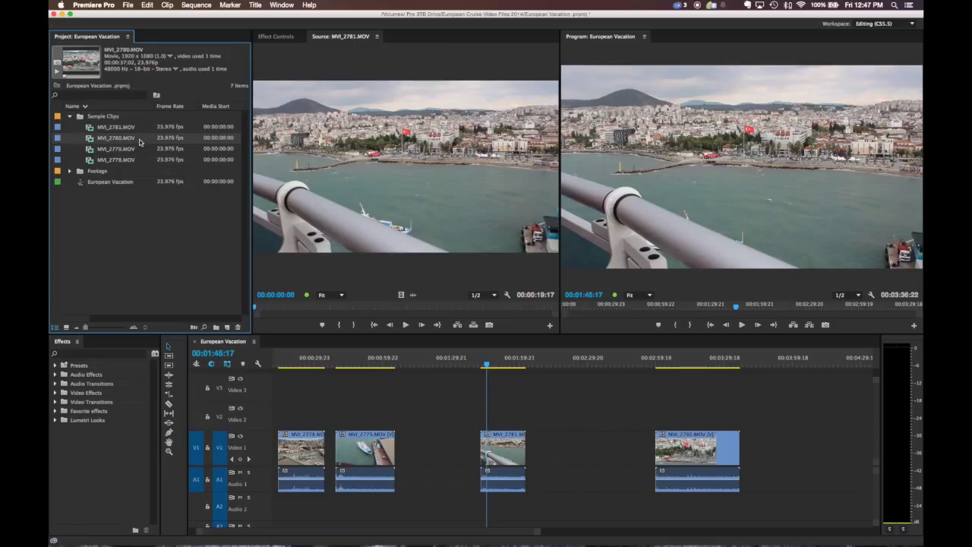
{"action": "left_click", "coordinate": [133, 129]}
{"action": "left_click", "coordinate": [128, 149]}
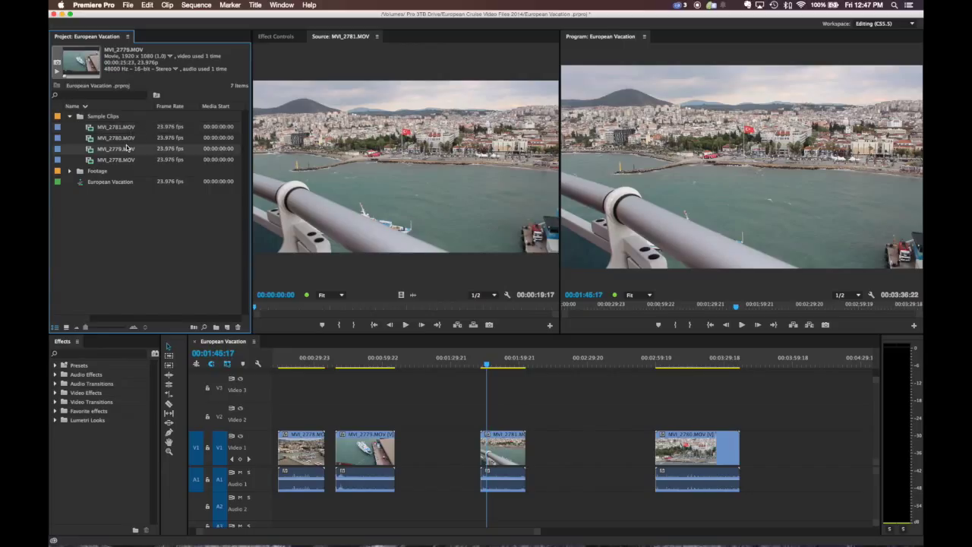
{"action": "left_click", "coordinate": [125, 160]}
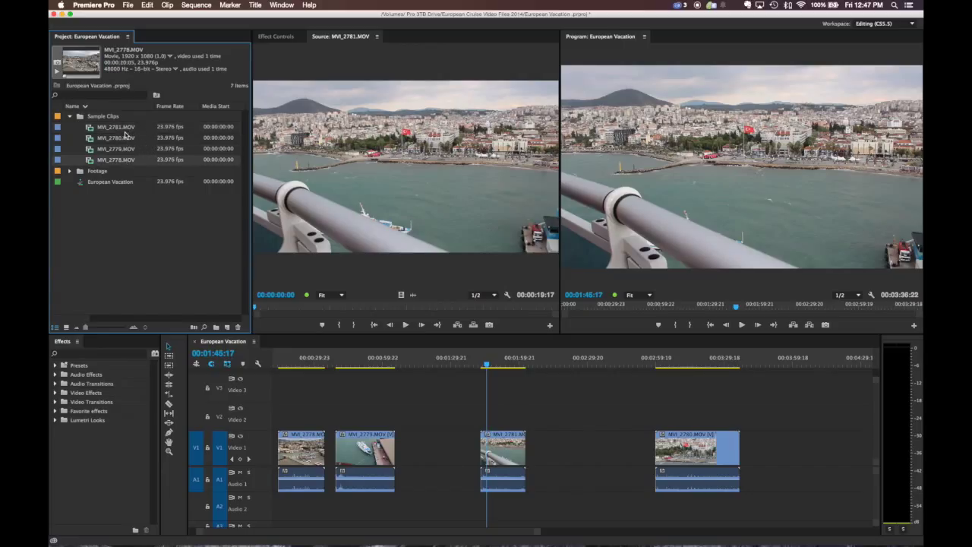
- Place MVI_2781 into the Video 1 gap and after the last clip, confirming three uses
{"action": "left_click", "coordinate": [124, 133]}
{"action": "mouse_move", "coordinate": [124, 134]}
{"action": "left_mouse_down"}
{"action": "mouse_move", "coordinate": [585, 448]}
{"action": "mouse_move", "coordinate": [576, 448]}
{"action": "left_mouse_up"}
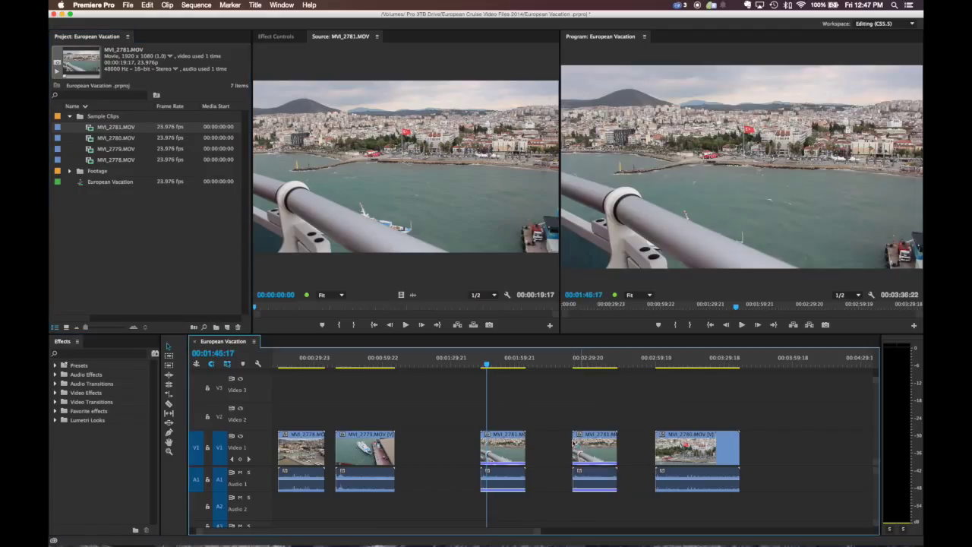
{"action": "left_click", "coordinate": [123, 129]}
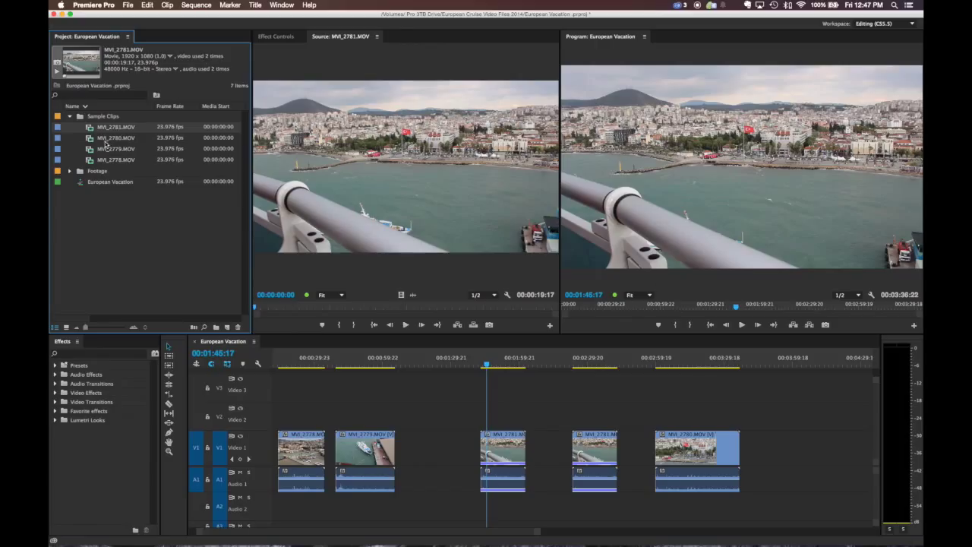
{"action": "mouse_move", "coordinate": [99, 127]}
{"action": "left_mouse_down"}
{"action": "mouse_move", "coordinate": [786, 391]}
{"action": "mouse_move", "coordinate": [794, 448]}
{"action": "left_mouse_up"}
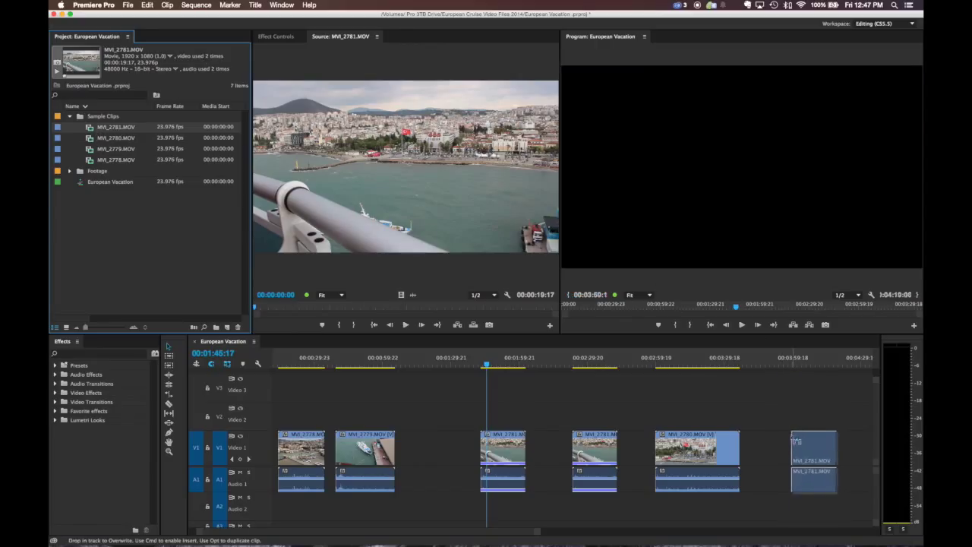
{"action": "left_click", "coordinate": [121, 128]}
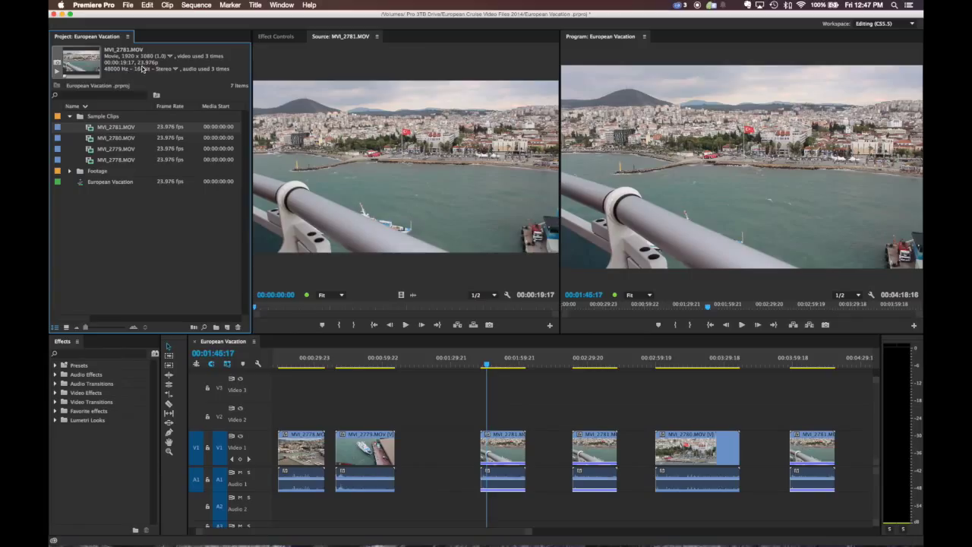
{"action": "left_click", "coordinate": [128, 160]}
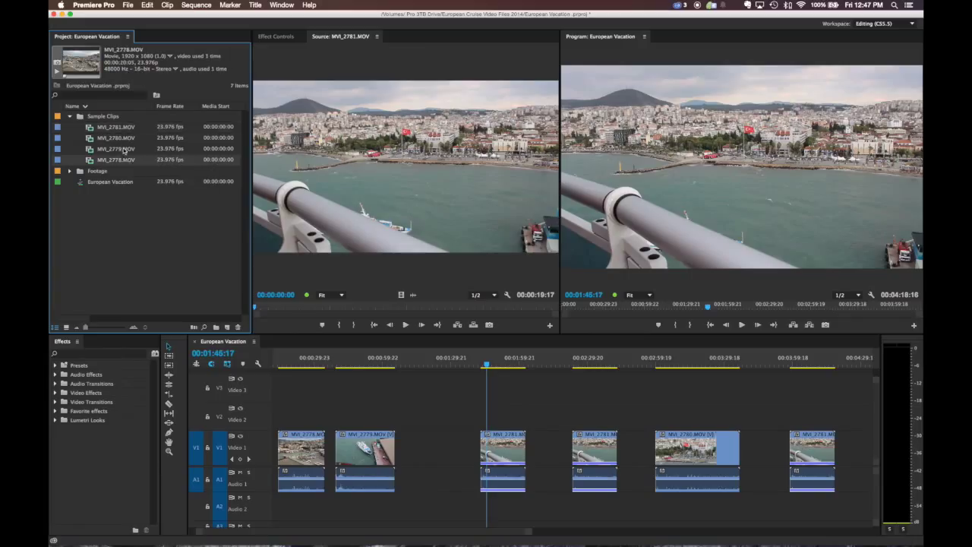
- Select MVI_2780.MOV in the Project panel to see its video and audio each used once
{"action": "left_click", "coordinate": [118, 140]}
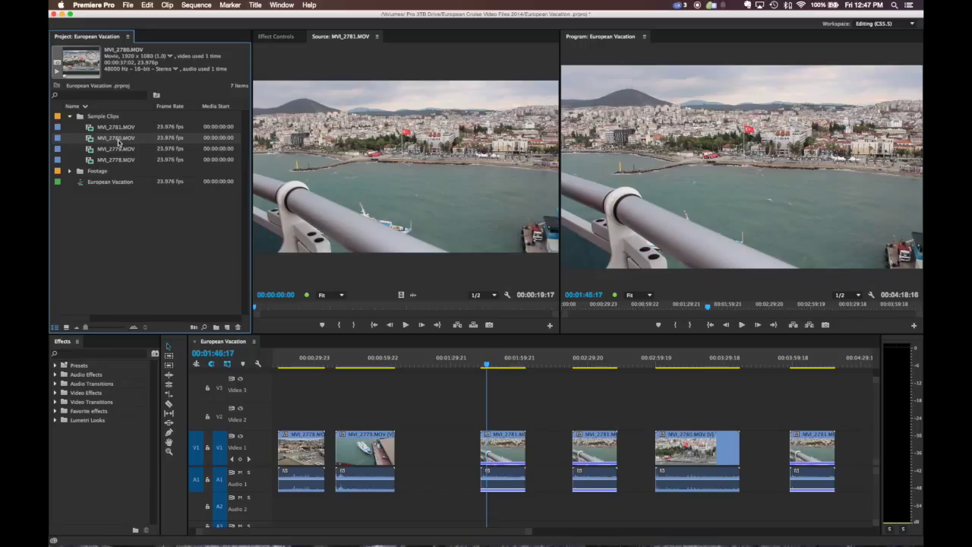